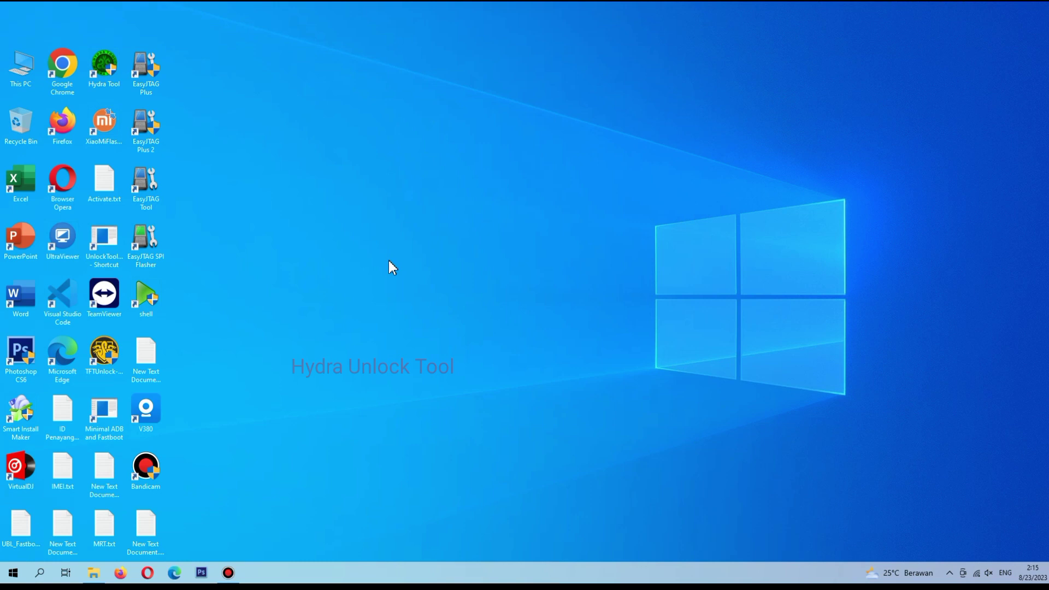
- Extract the Qualcomm_Flash_Tool.v2023.rar archive into its own Qualcomm_Flash_Tool.v2023 folder
{"action": "left_click", "coordinate": [96, 578]}
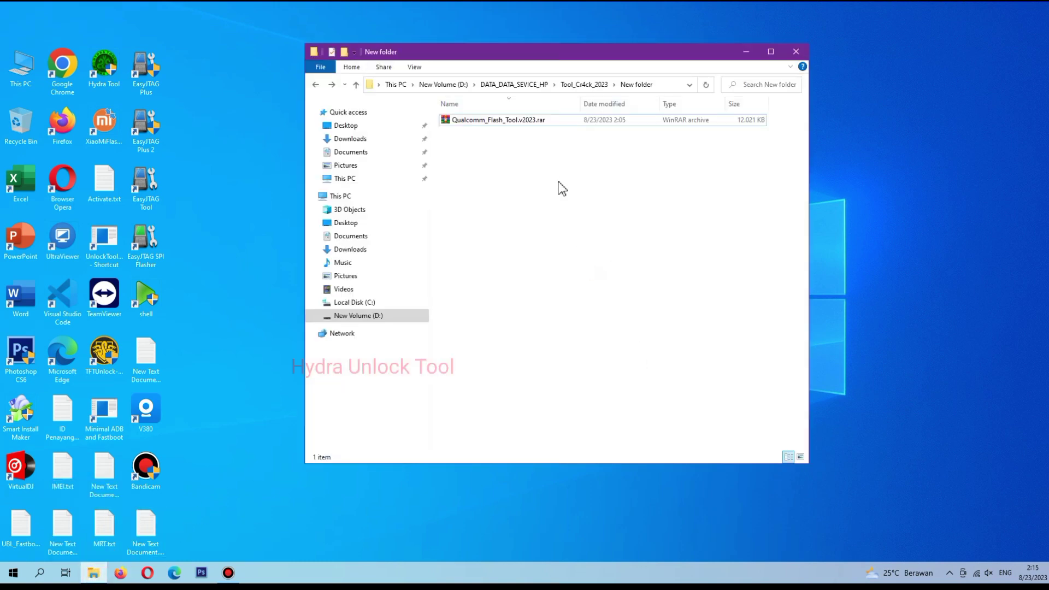
{"action": "left_click", "coordinate": [500, 123]}
{"action": "right_click", "coordinate": [501, 124]}
{"action": "left_click", "coordinate": [477, 146]}
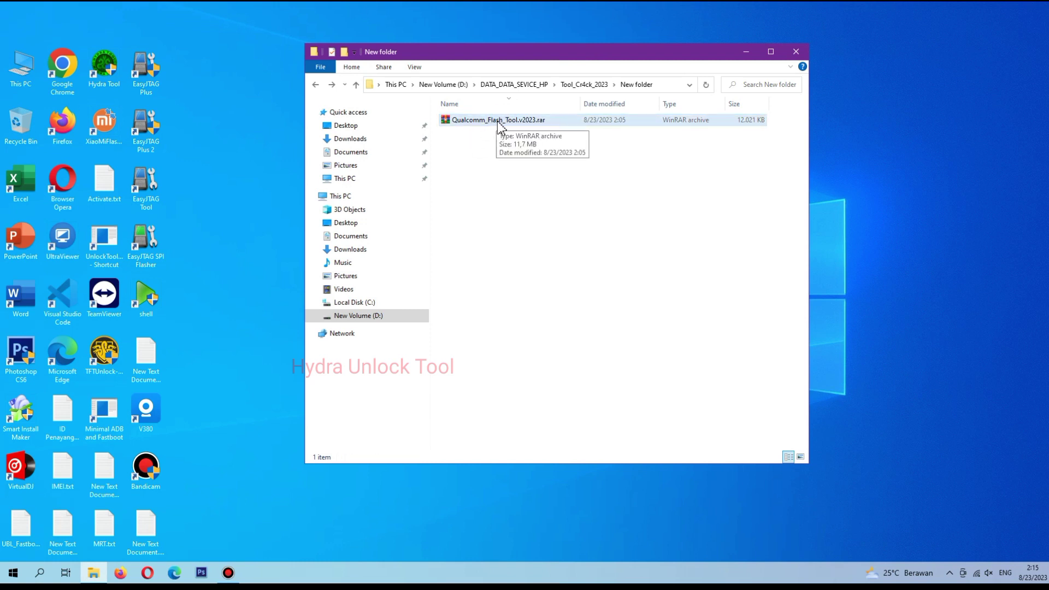
{"action": "right_click", "coordinate": [500, 126]}
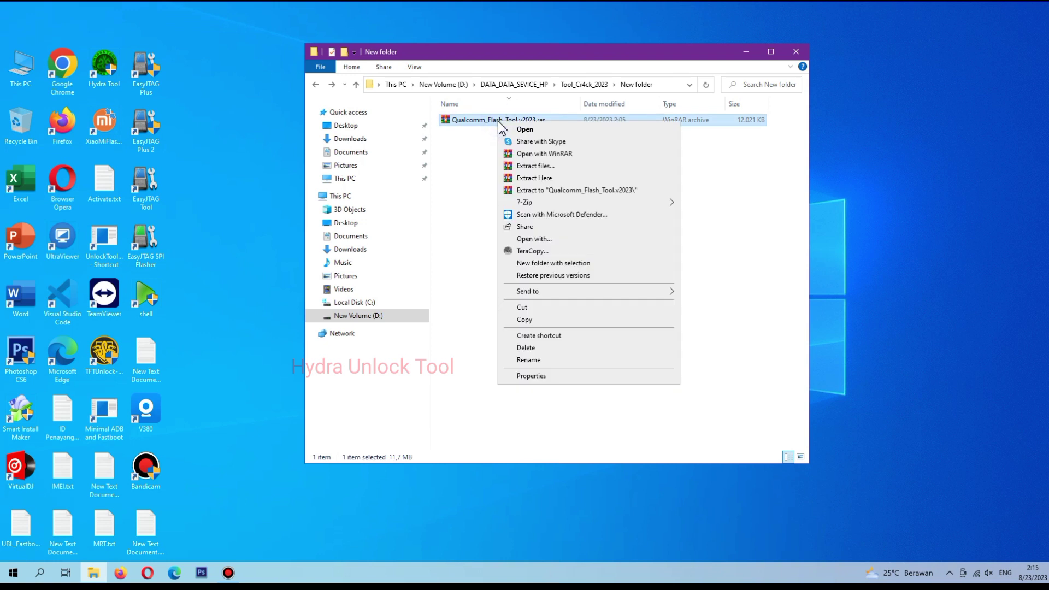
{"action": "left_click", "coordinate": [568, 190]}
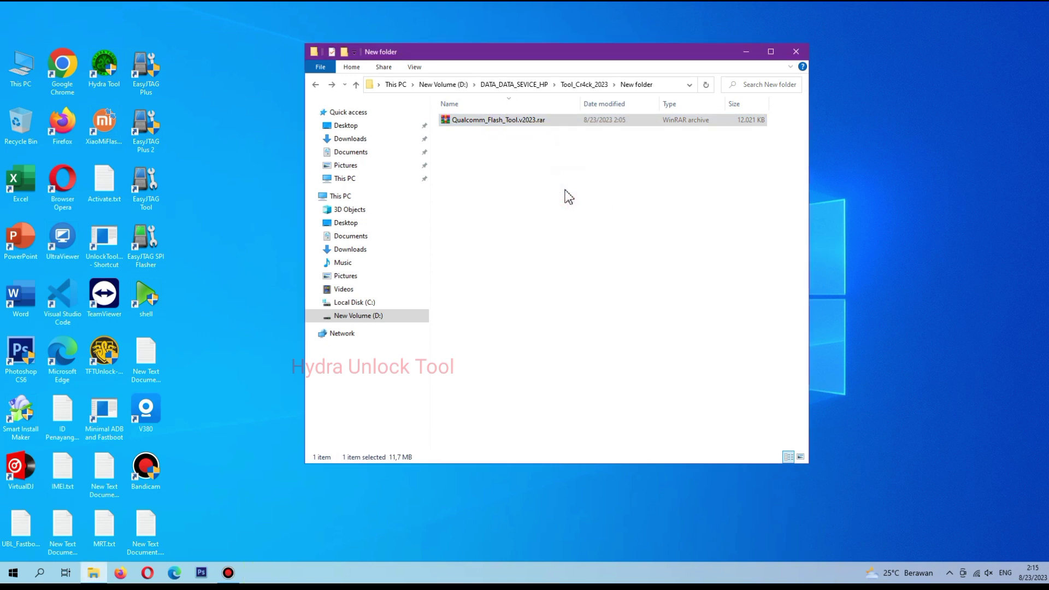
{"action": "left_click", "coordinate": [559, 185]}
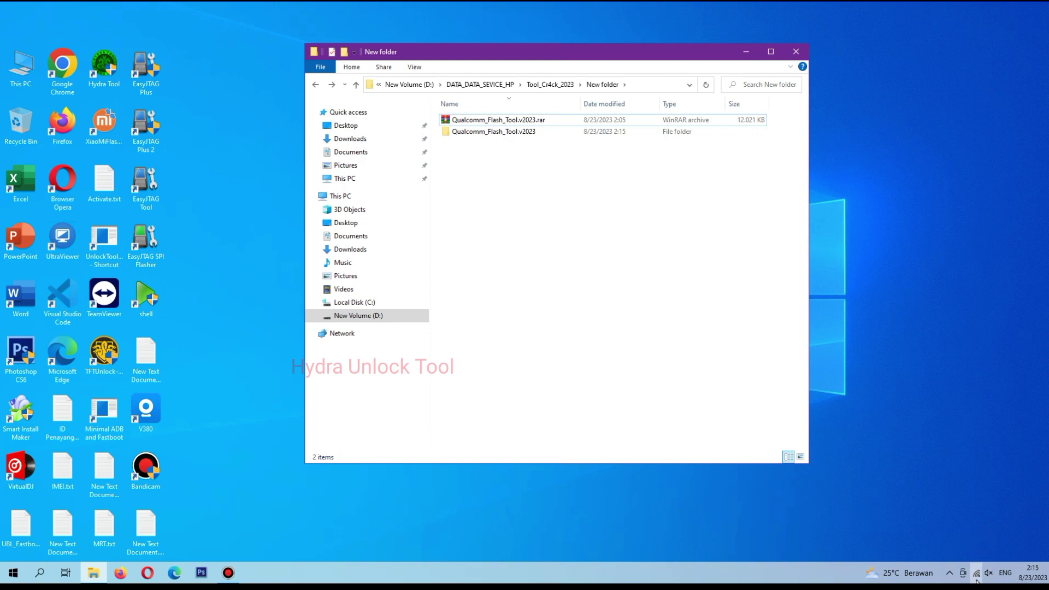
{"action": "mouse_move", "coordinate": [977, 582]}
{"action": "right_click", "coordinate": [835, 199]}
{"action": "left_click", "coordinate": [878, 230]}
{"action": "right_click", "coordinate": [872, 209]}
{"action": "left_click", "coordinate": [886, 231]}
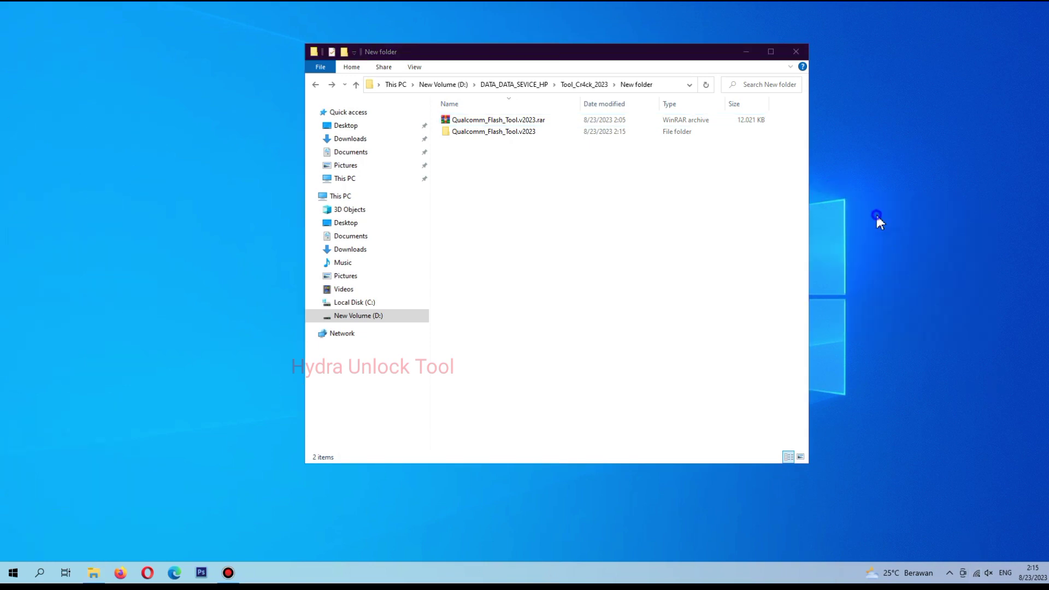
{"action": "right_click", "coordinate": [876, 219]}
{"action": "left_click", "coordinate": [890, 242]}
{"action": "left_click", "coordinate": [646, 270]}
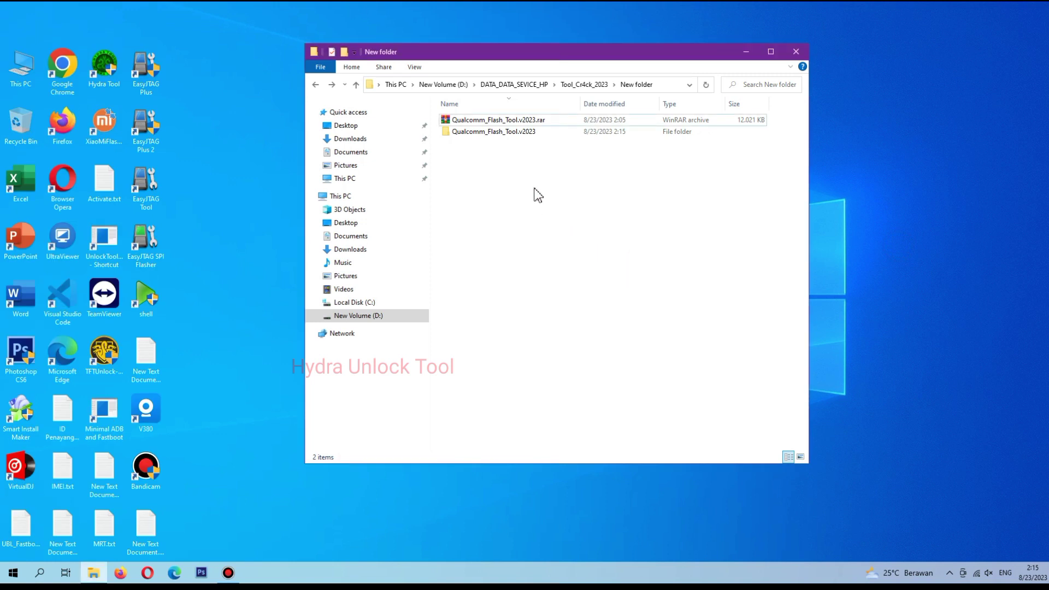
- Run Qualcomm Flash Loaderv2.exe from the innermost extracted folder as administrator, and minimize the file window
{"action": "double_click", "coordinate": [509, 134]}
{"action": "double_click", "coordinate": [499, 121]}
{"action": "left_click", "coordinate": [496, 120]}
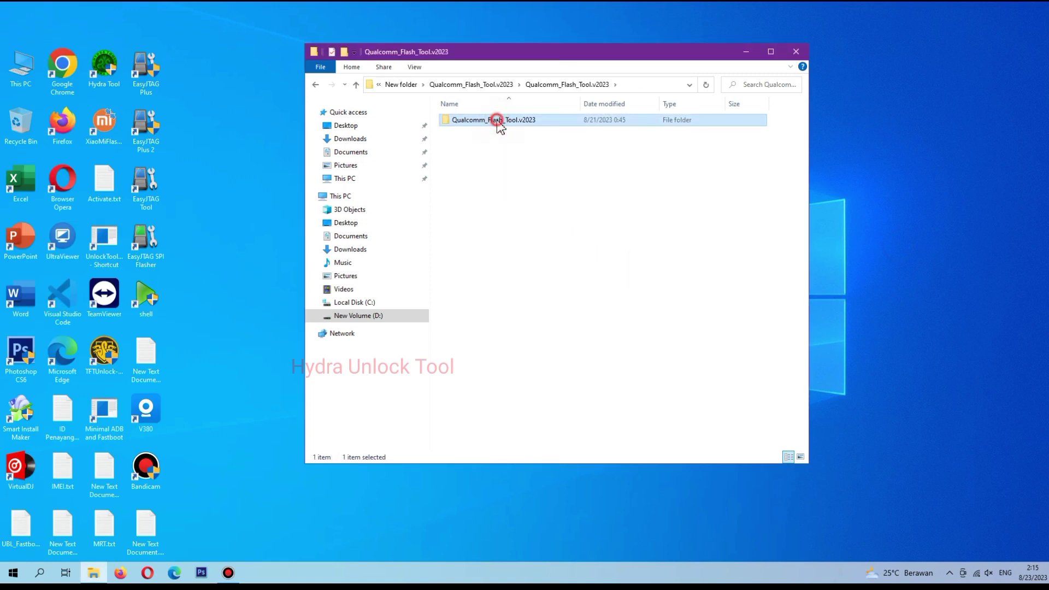
{"action": "double_click", "coordinate": [497, 121]}
{"action": "left_click", "coordinate": [485, 143]}
{"action": "right_click", "coordinate": [484, 141]}
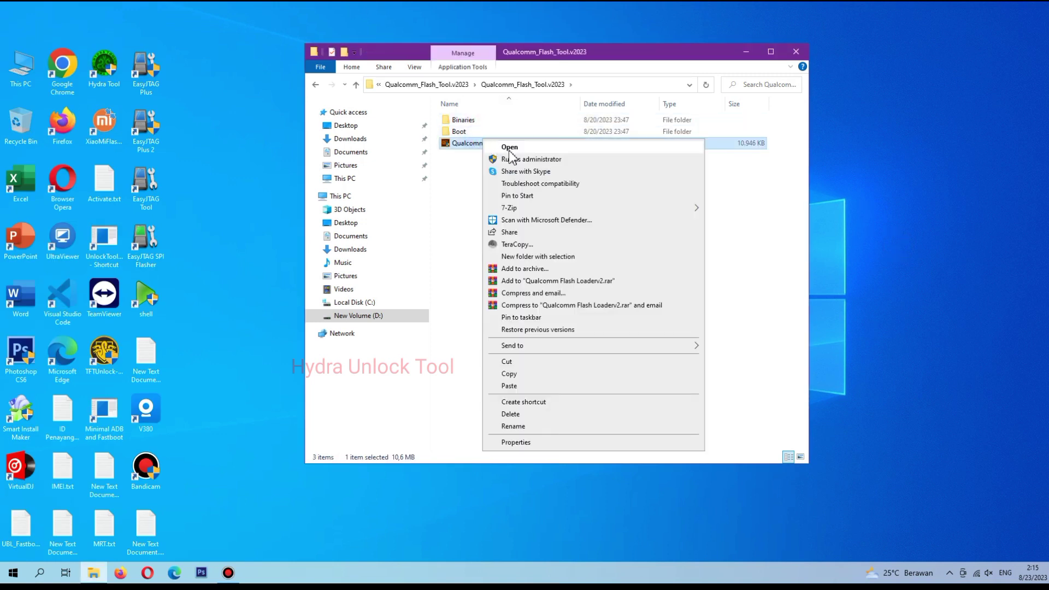
{"action": "left_click", "coordinate": [516, 159]}
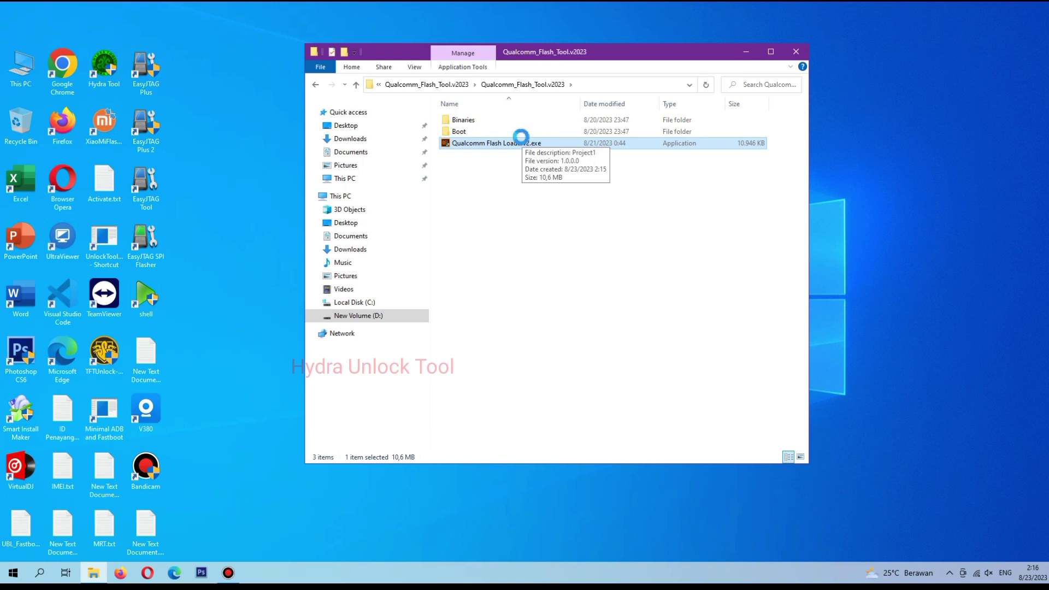
{"action": "left_click", "coordinate": [746, 51]}
{"action": "left_click_drag", "start_coordinate": [633, 107], "coordinate": [627, 87]}
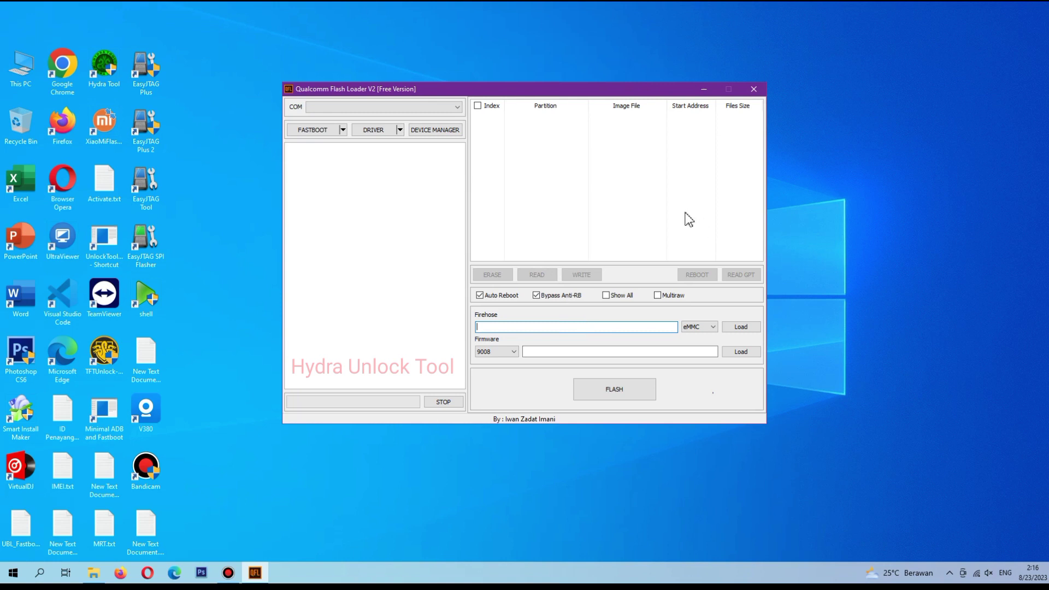
{"action": "left_click", "coordinate": [1031, 5]}
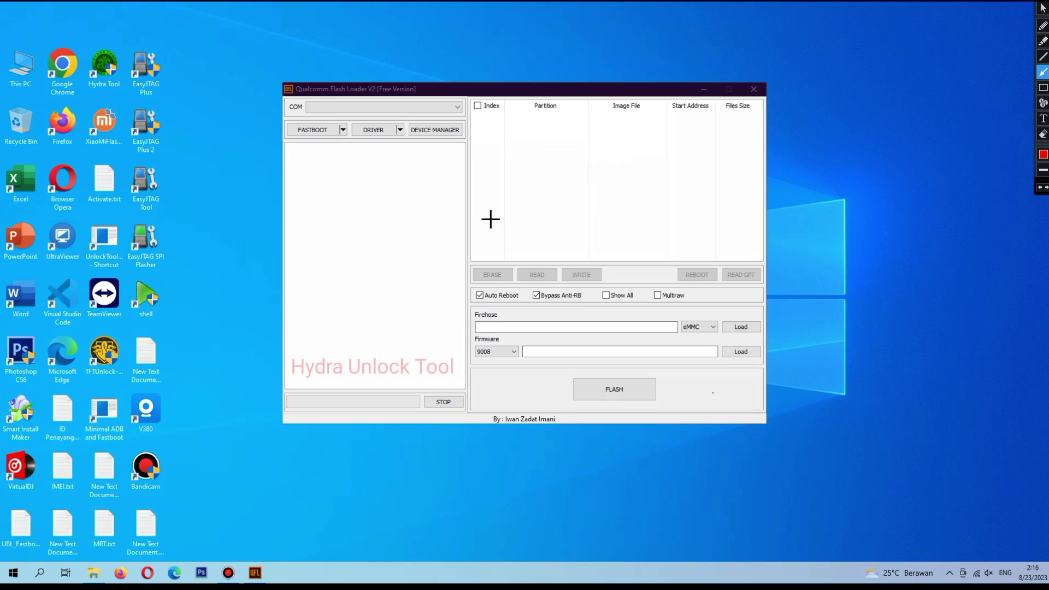
{"action": "left_click_drag", "start_coordinate": [491, 215], "coordinate": [493, 264]}
{"action": "left_click_drag", "start_coordinate": [535, 199], "coordinate": [537, 262]}
{"action": "left_click_drag", "start_coordinate": [574, 202], "coordinate": [581, 262]}
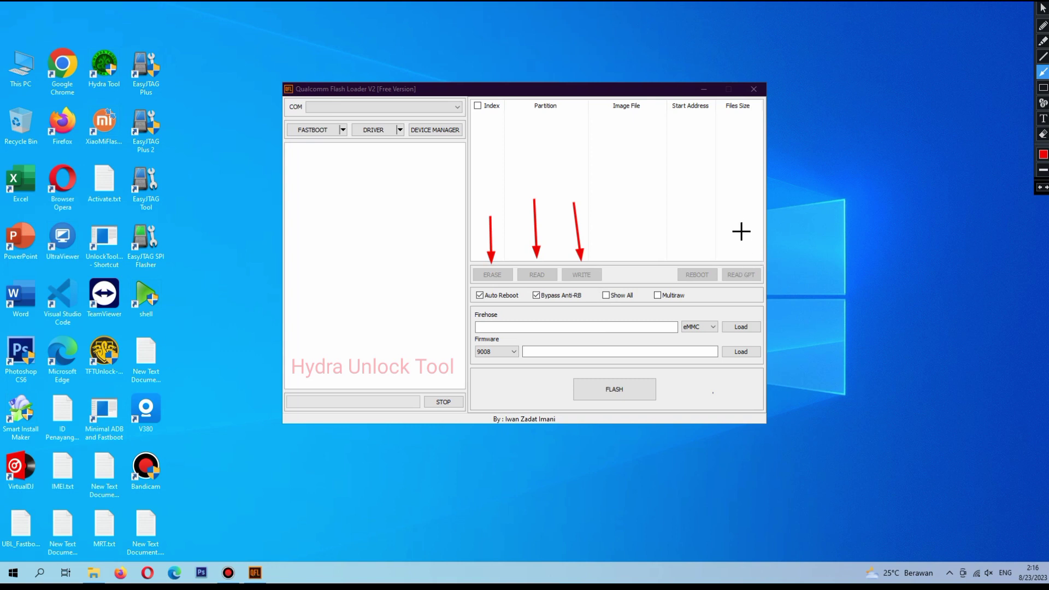
{"action": "left_click_drag", "start_coordinate": [742, 215], "coordinate": [744, 259]}
{"action": "left_click", "coordinate": [1044, 7]}
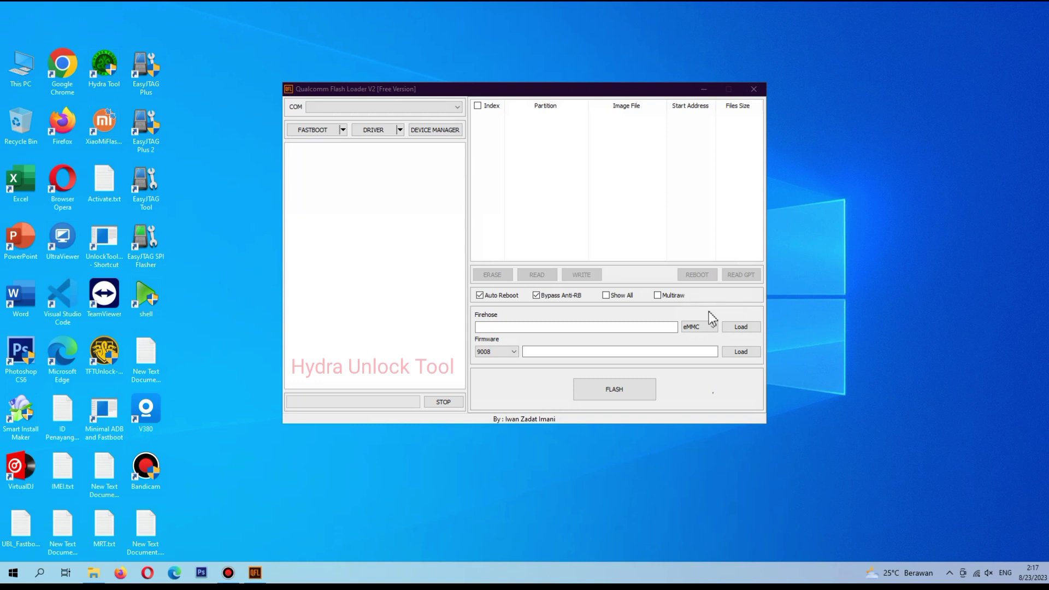
- Set the firehose storage type to UFS and load the programmer file prog_emmc_firehose_8917_ddr_vivo_y53.mbn
{"action": "left_click", "coordinate": [487, 327]}
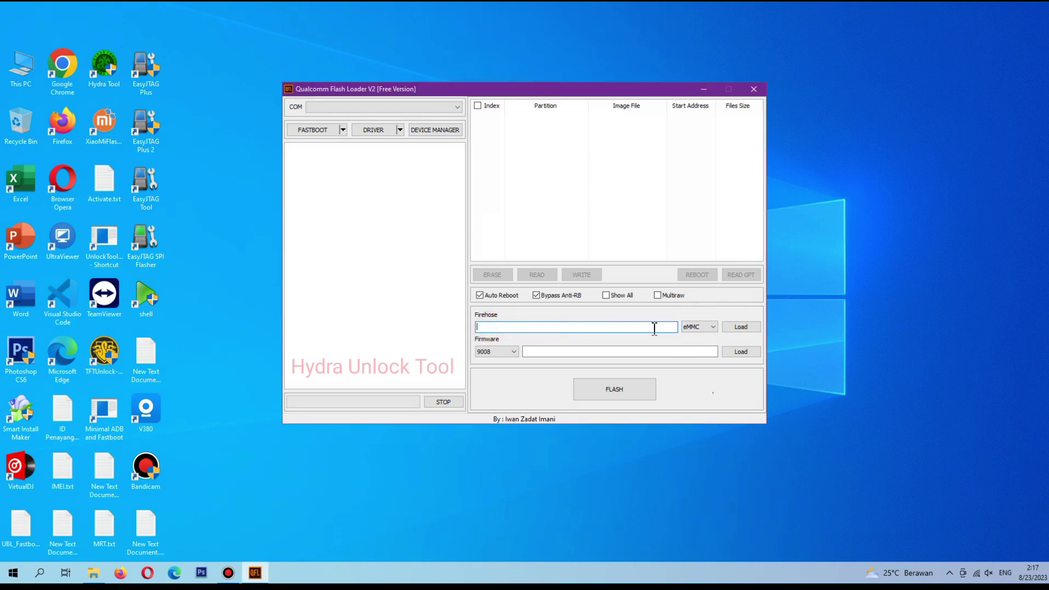
{"action": "left_click", "coordinate": [713, 327]}
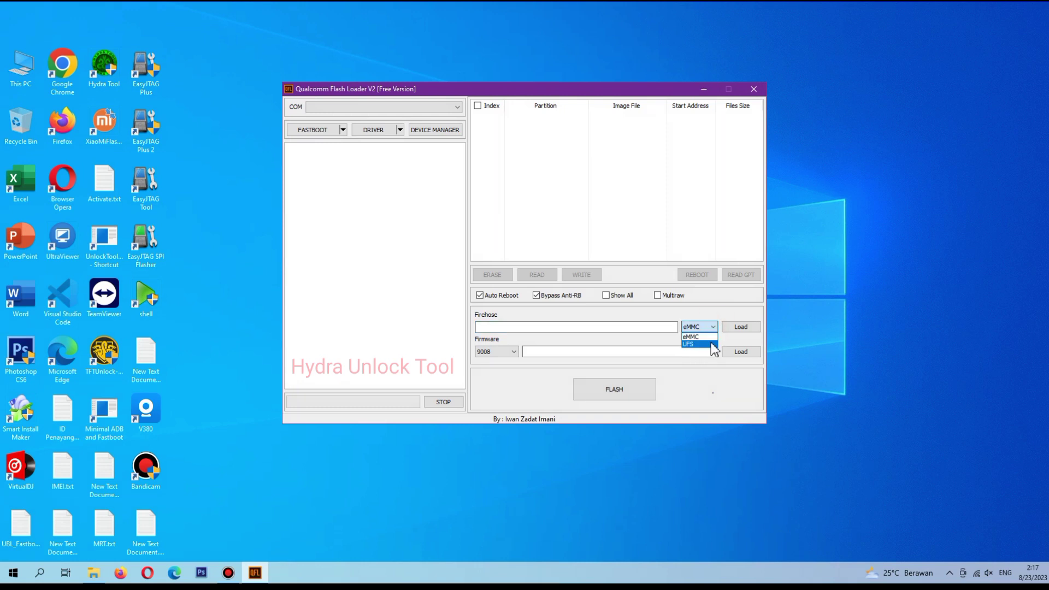
{"action": "left_click", "coordinate": [706, 344]}
{"action": "left_click", "coordinate": [739, 327]}
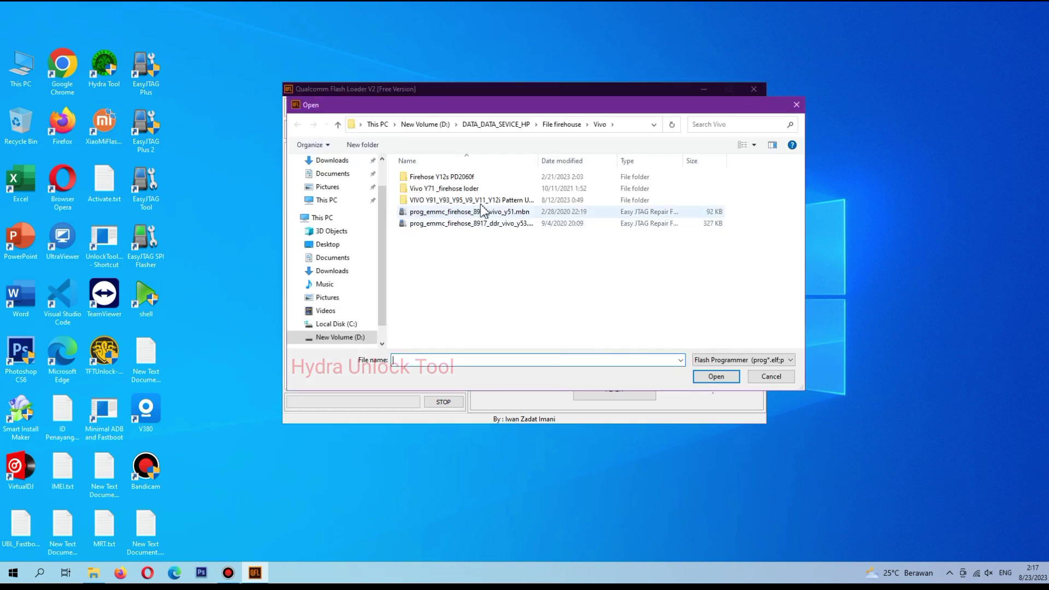
{"action": "left_click", "coordinate": [497, 230]}
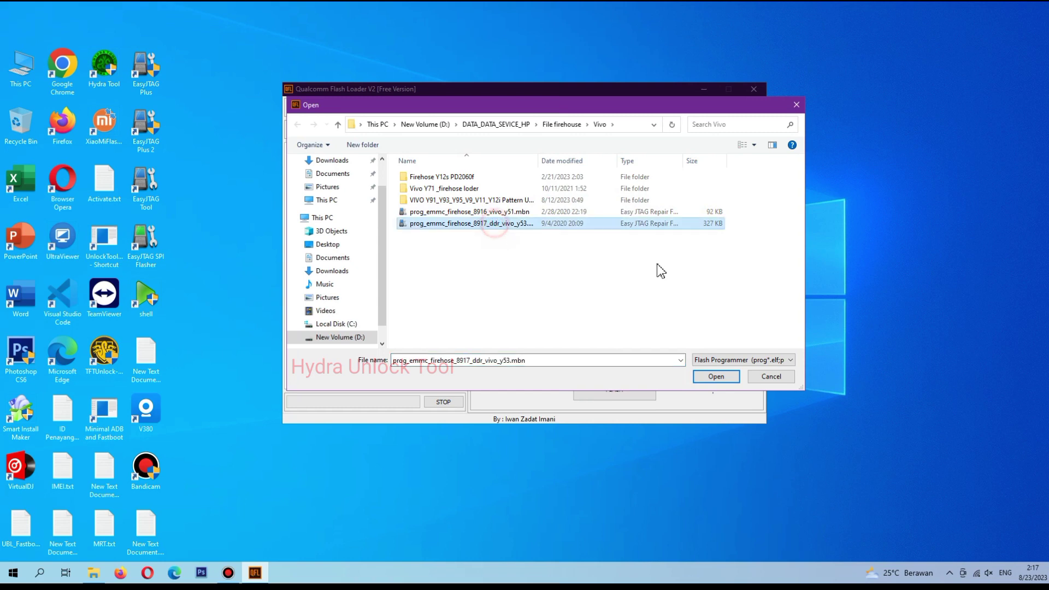
{"action": "left_click", "coordinate": [716, 376]}
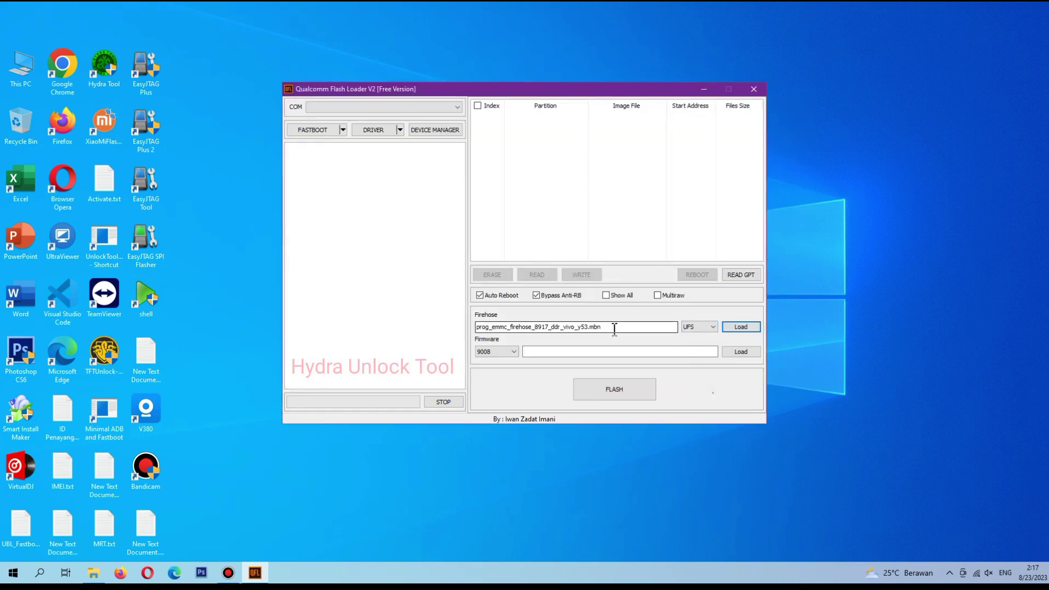
{"action": "left_click_drag", "start_coordinate": [613, 326], "coordinate": [465, 331]}
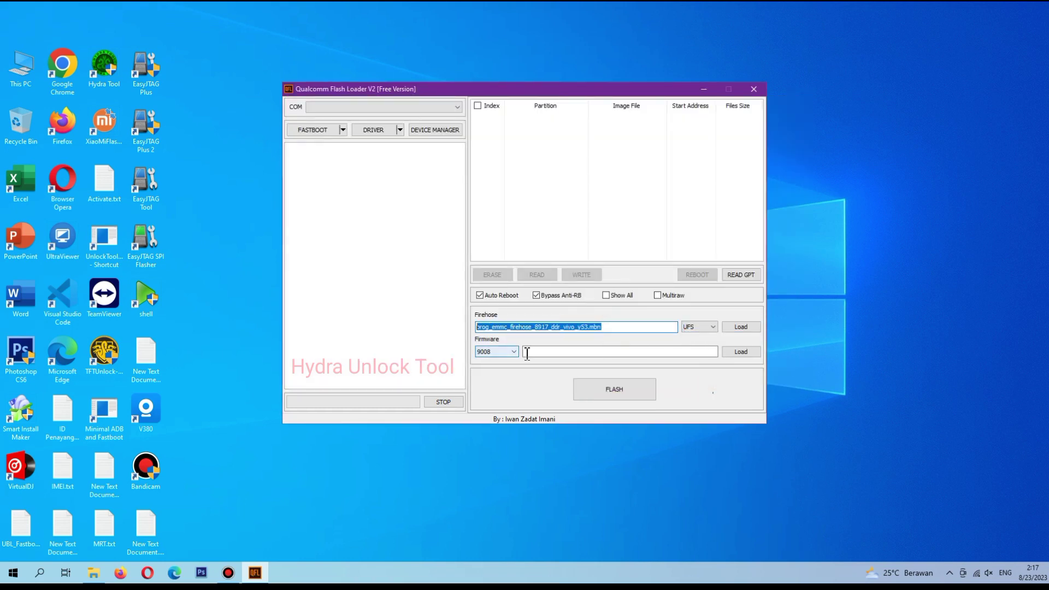
- Select 9008 as the firmware flashing mode
{"action": "left_click", "coordinate": [680, 351]}
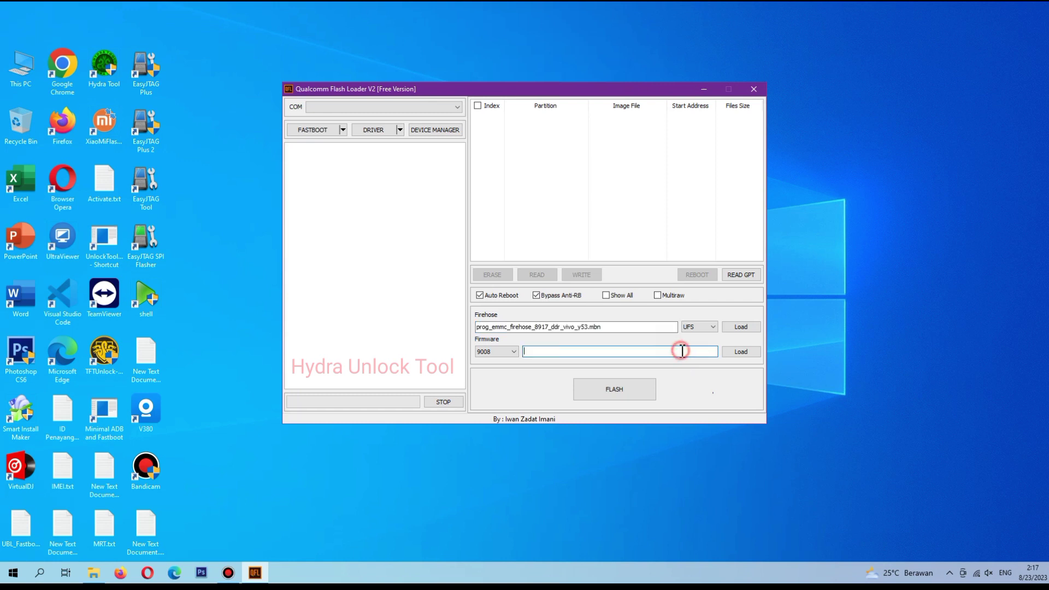
{"action": "left_click", "coordinate": [513, 352]}
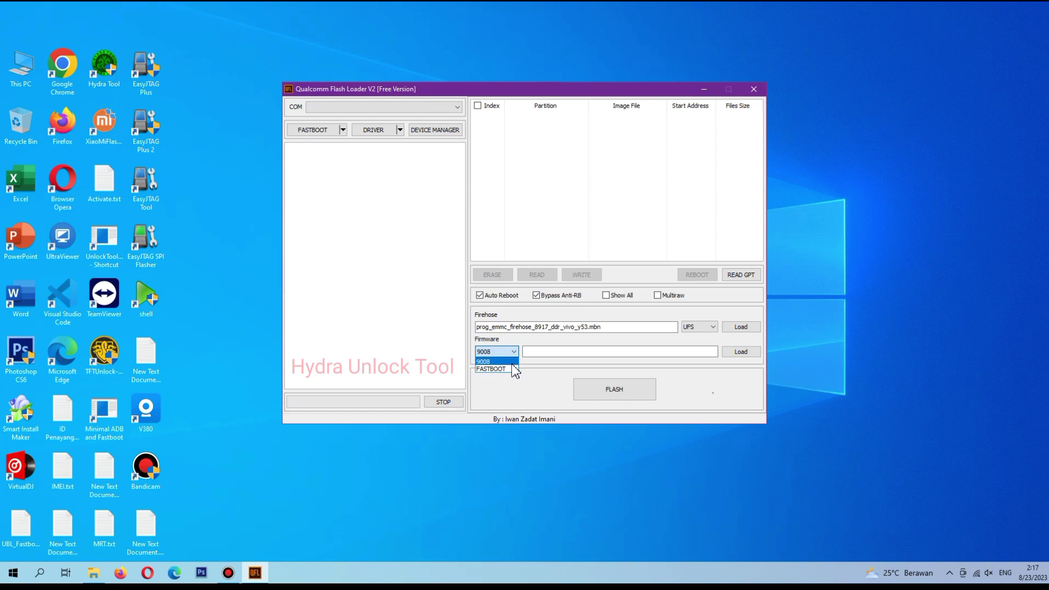
{"action": "left_click", "coordinate": [512, 363]}
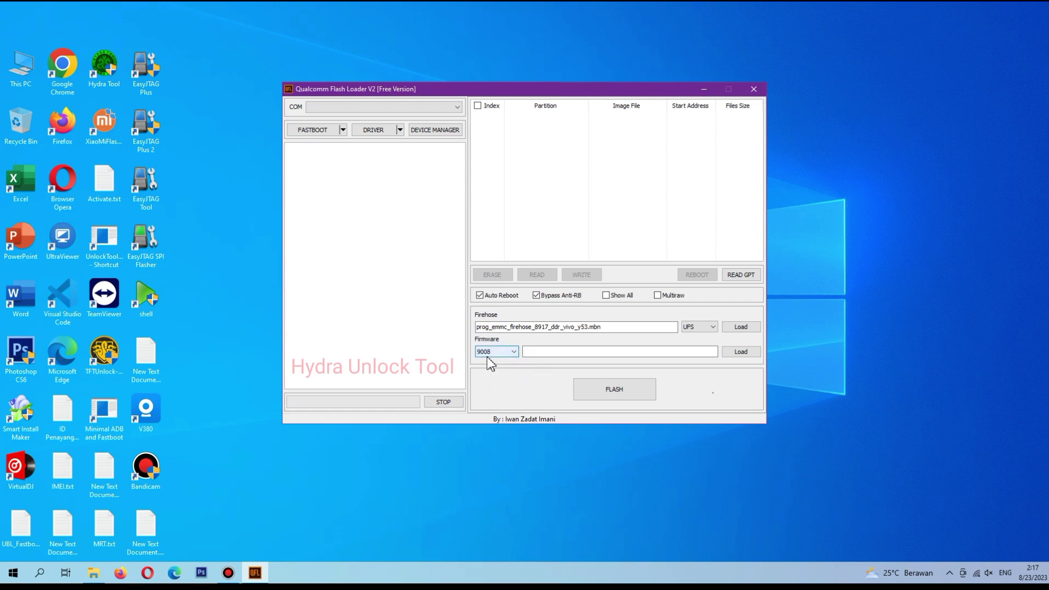
{"action": "left_click", "coordinate": [1035, 10]}
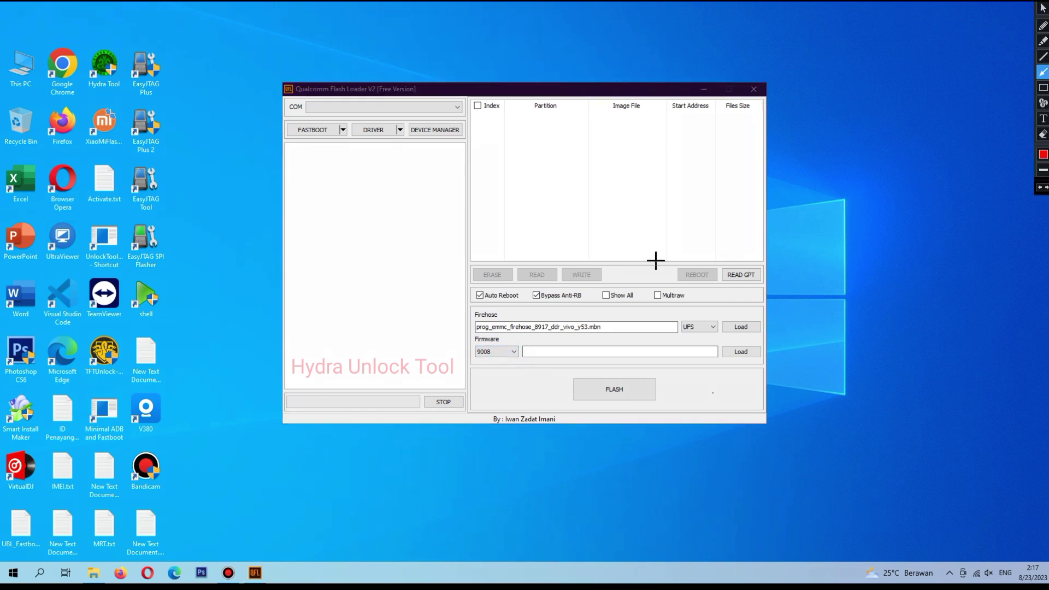
{"action": "left_click_drag", "start_coordinate": [497, 389], "coordinate": [486, 360]}
{"action": "key", "text": "Escape"}
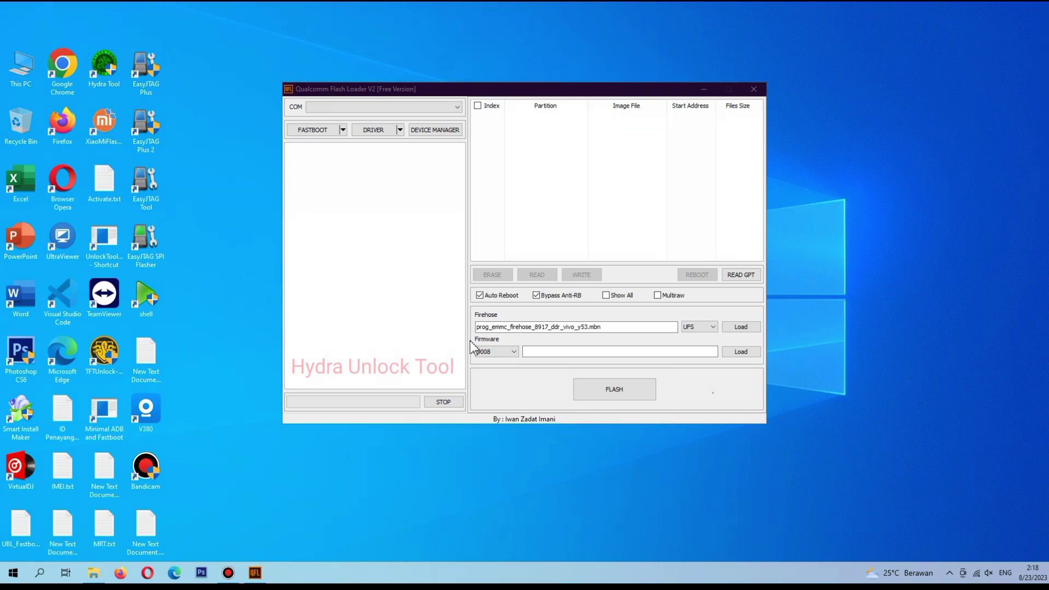
- Switch the firmware flashing mode to FASTBOOT
{"action": "left_click", "coordinate": [496, 351]}
{"action": "left_click", "coordinate": [497, 370]}
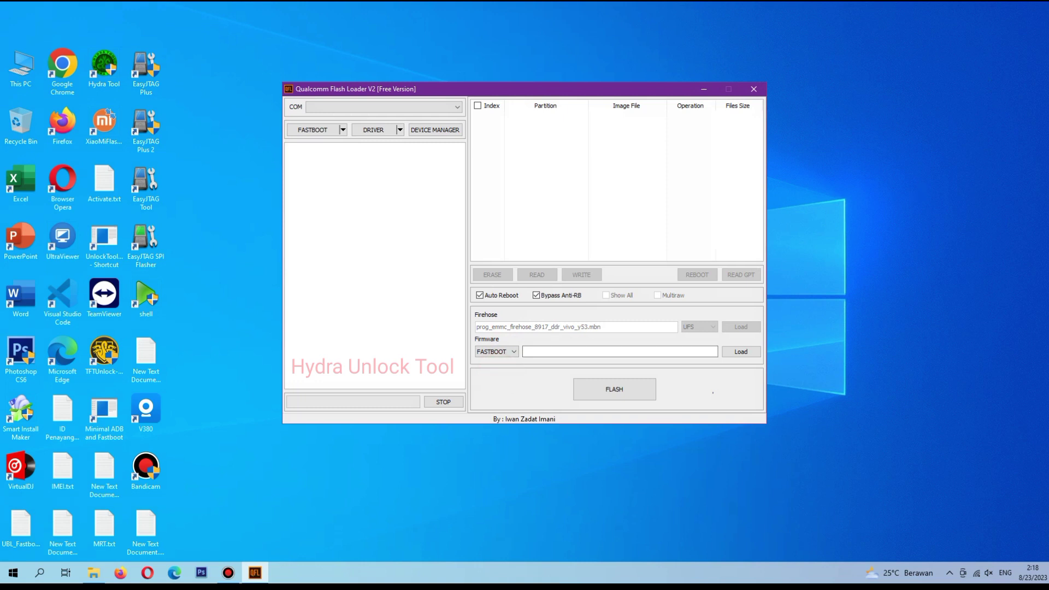
{"action": "left_click", "coordinate": [1041, 3]}
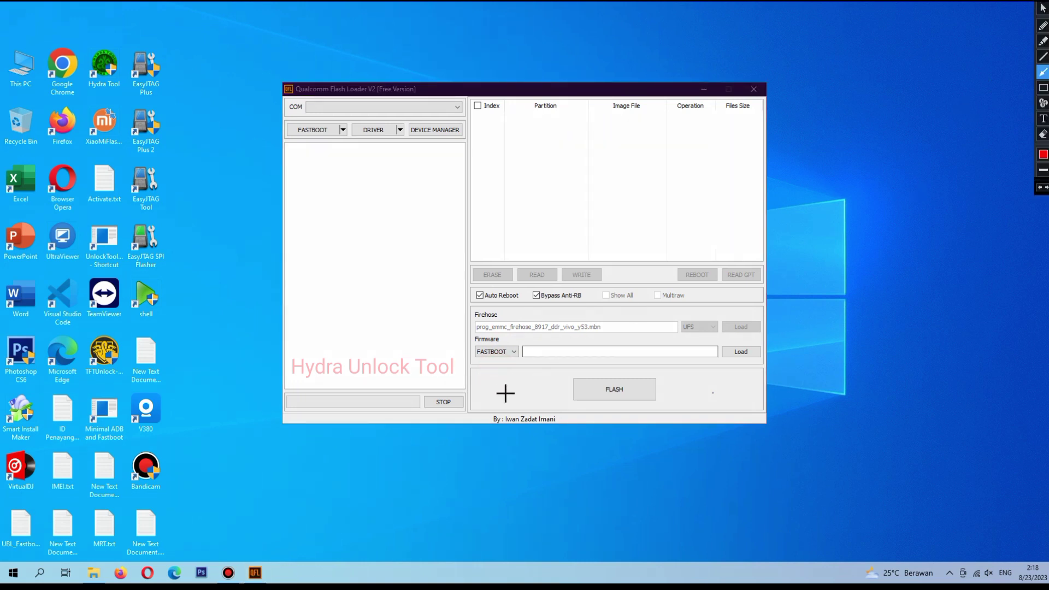
{"action": "left_click_drag", "start_coordinate": [504, 391], "coordinate": [489, 363]}
{"action": "left_click", "coordinate": [1044, 7]}
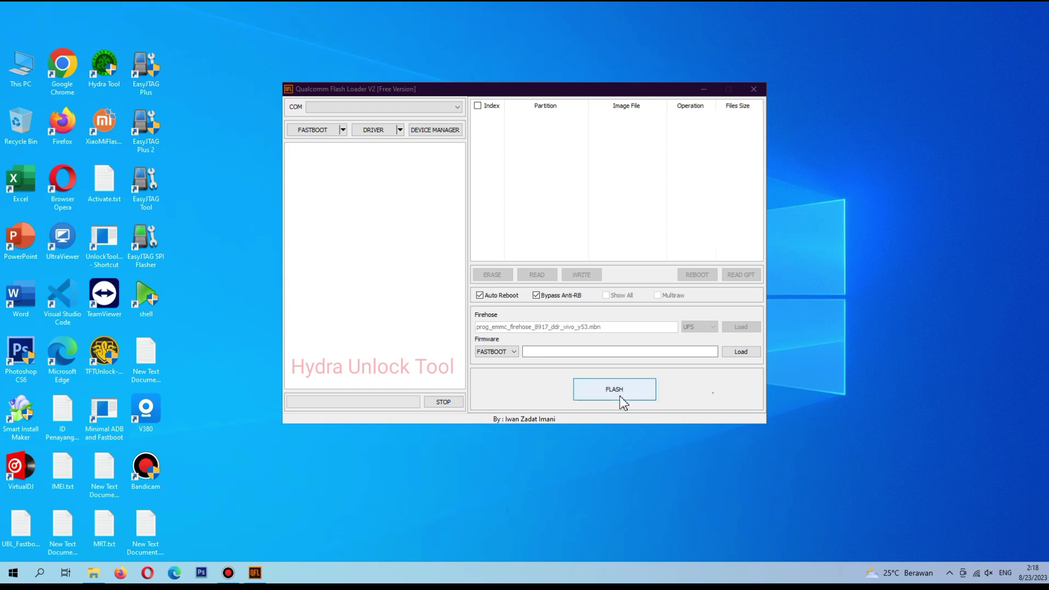
{"action": "left_click", "coordinate": [705, 396]}
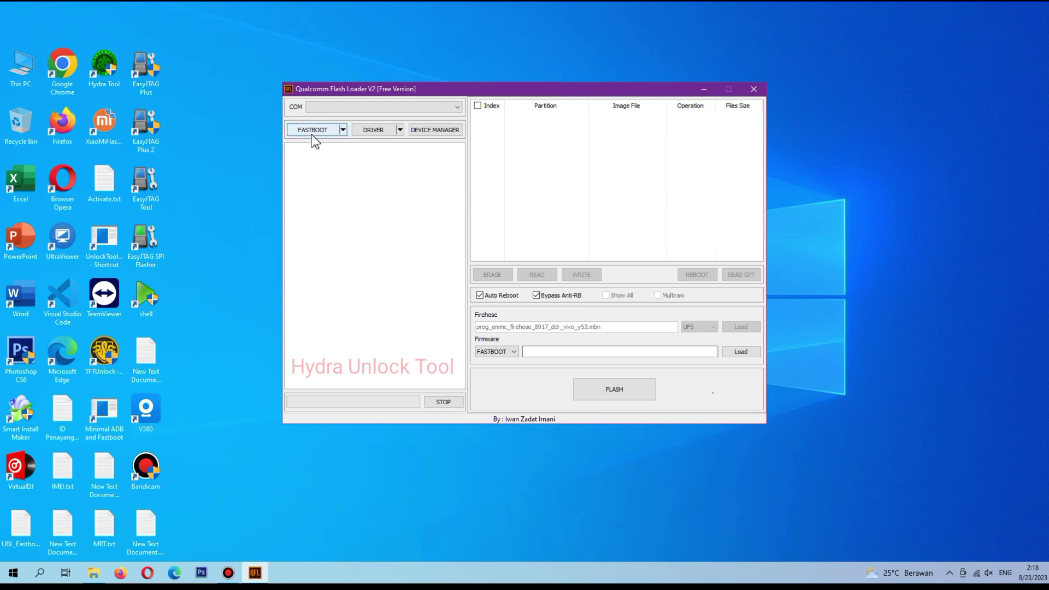
- Try to set the device's boot slot to Slot A through the fastboot functions
{"action": "left_click", "coordinate": [344, 131]}
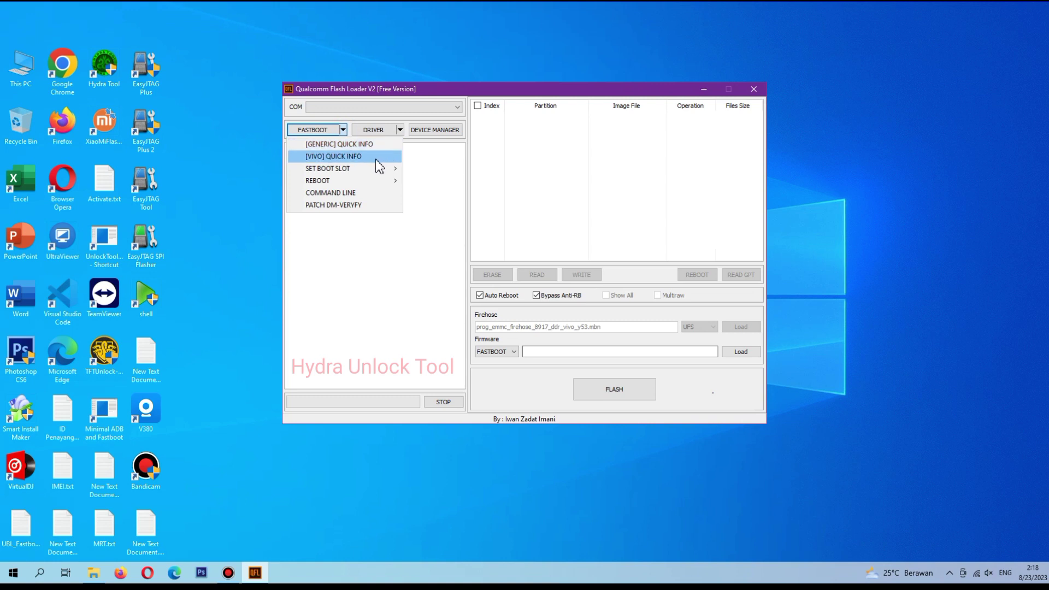
{"action": "mouse_move", "coordinate": [381, 170]}
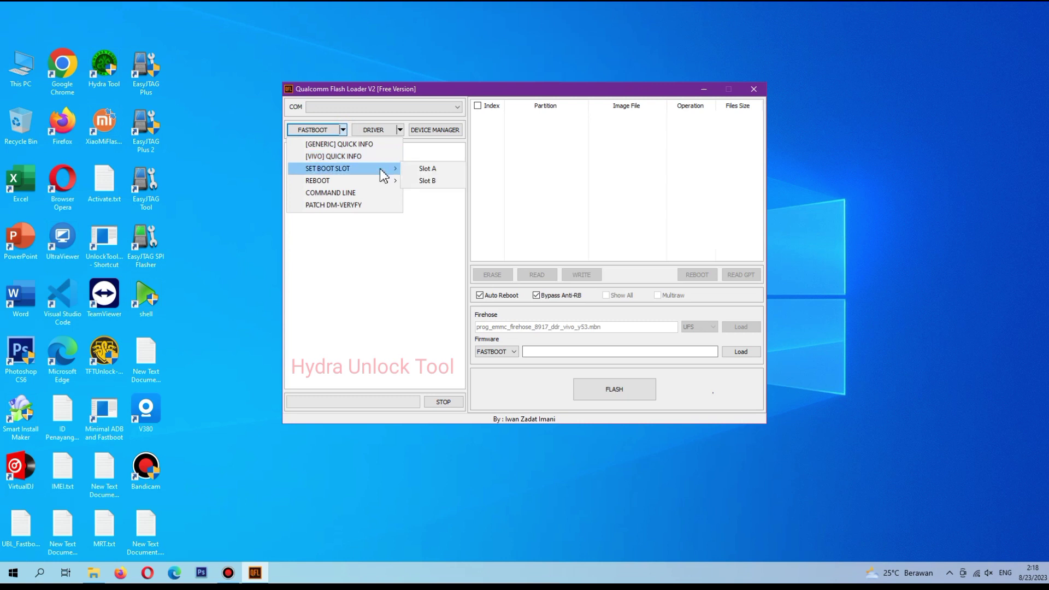
{"action": "left_click", "coordinate": [416, 174]}
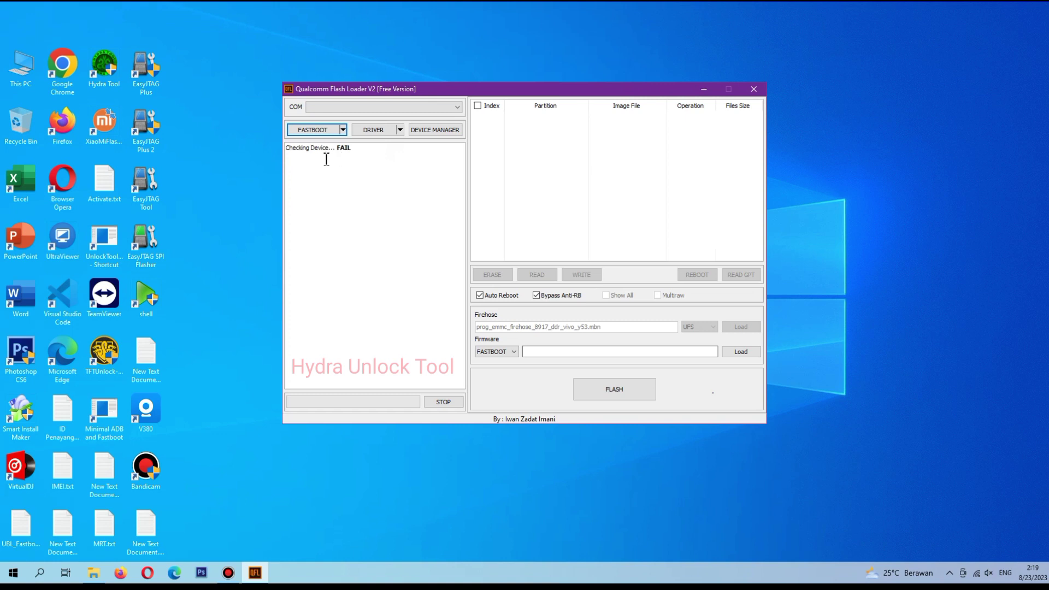
{"action": "left_click", "coordinate": [343, 131]}
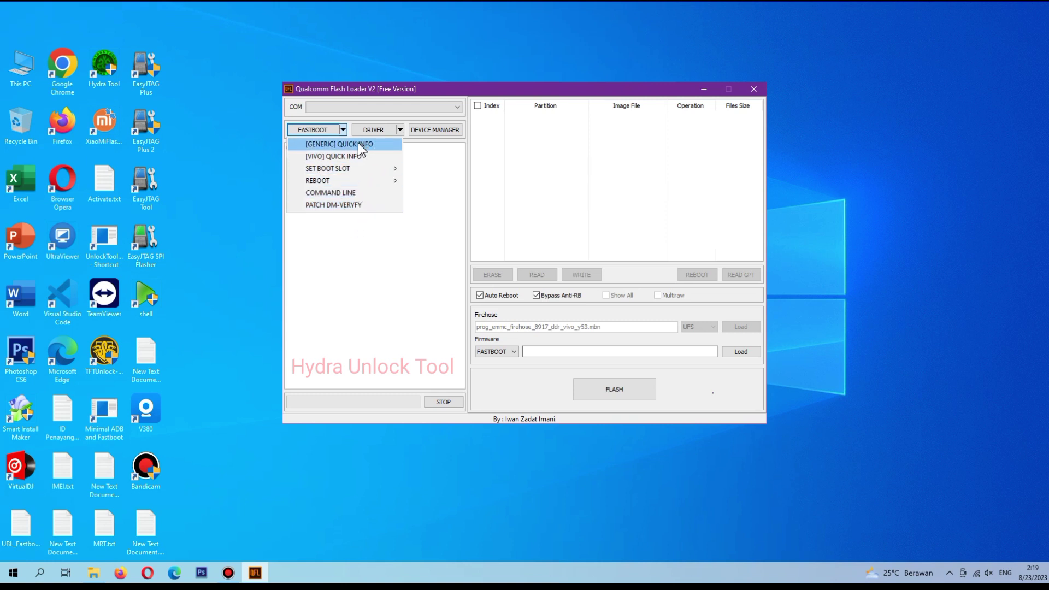
{"action": "left_click", "coordinate": [337, 130]}
{"action": "left_click", "coordinate": [399, 129]}
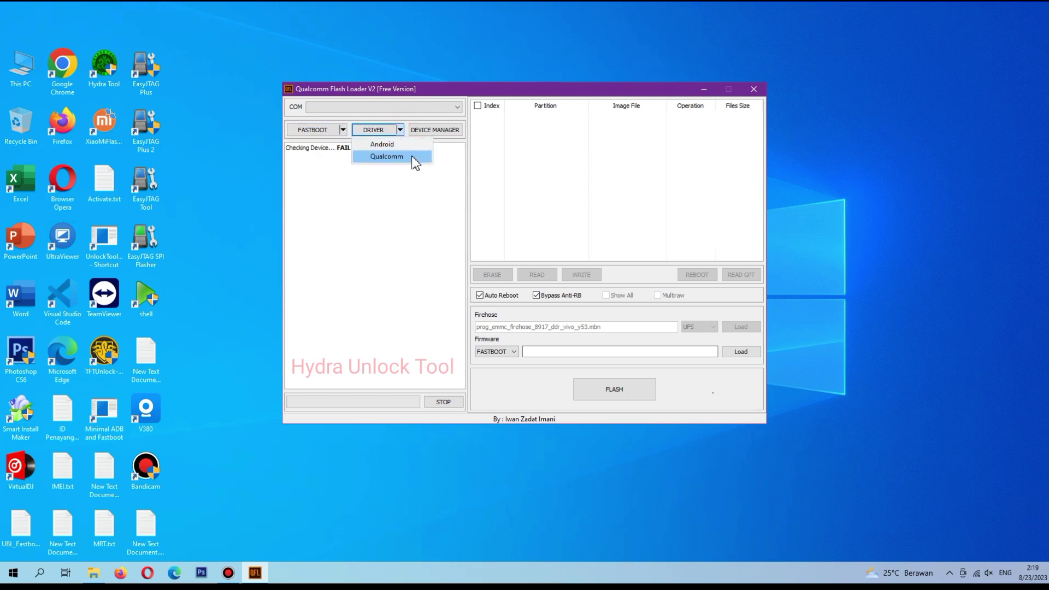
{"action": "left_click", "coordinate": [399, 133]}
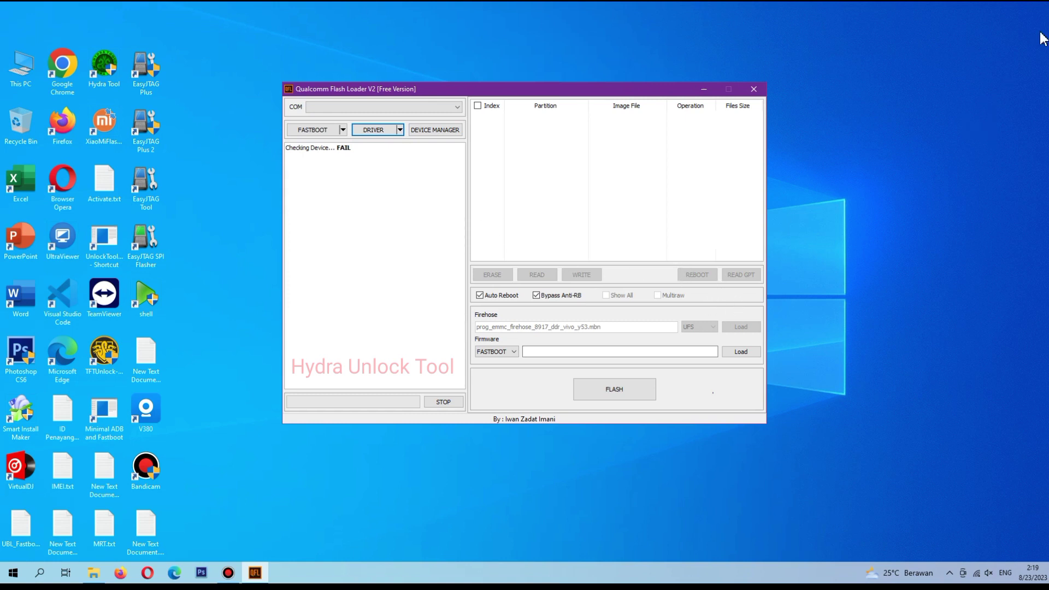
{"action": "left_click", "coordinate": [1042, 5]}
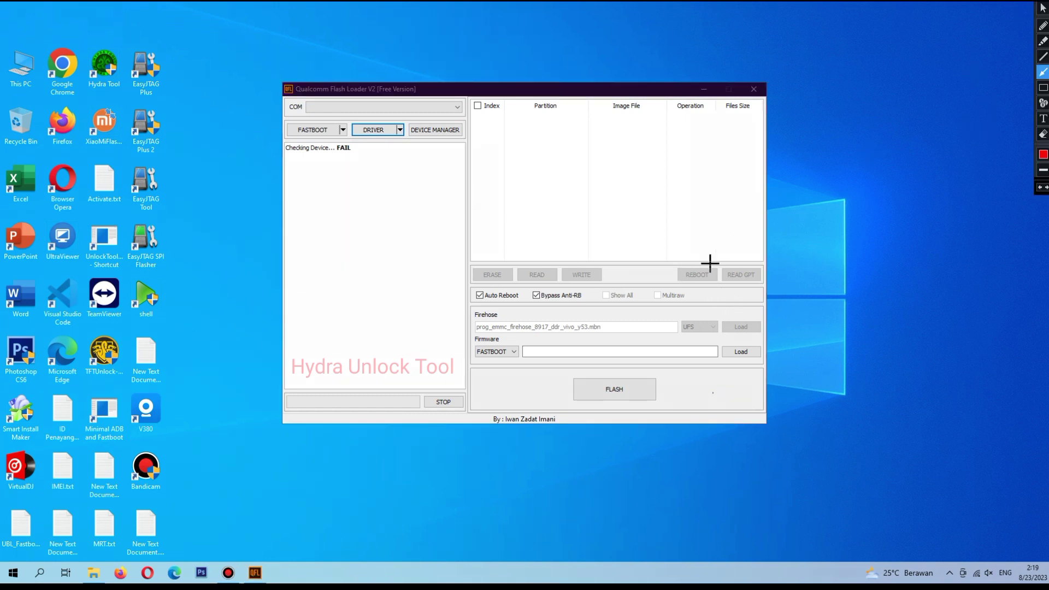
{"action": "left_click_drag", "start_coordinate": [736, 228], "coordinate": [739, 268]}
{"action": "key", "text": "Escape"}
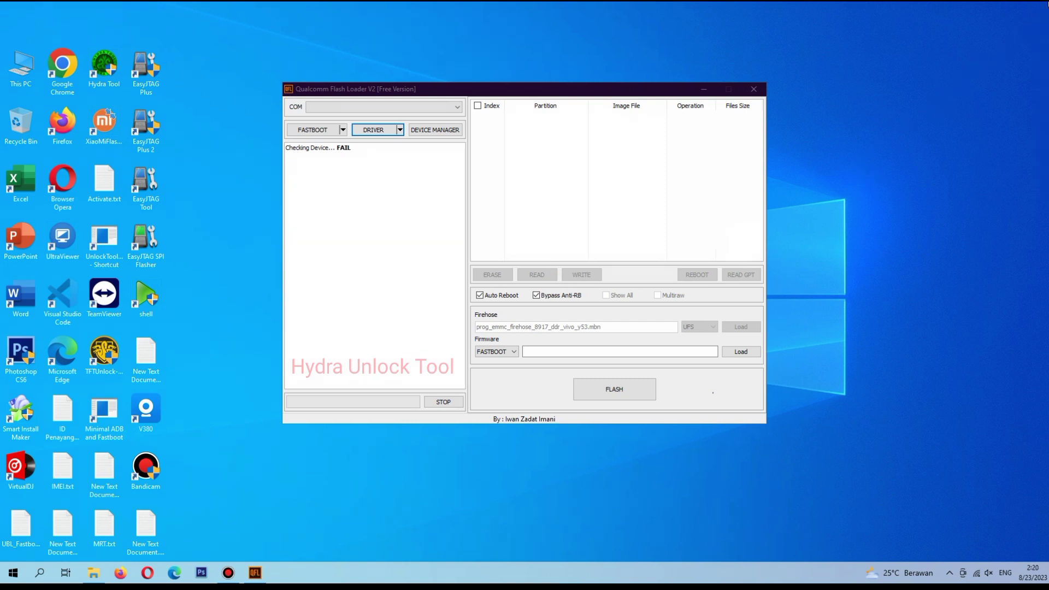